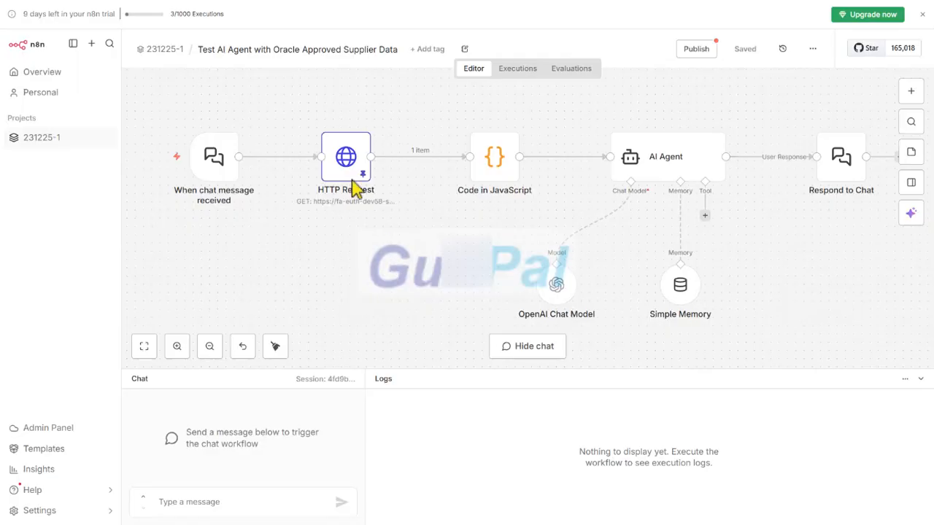
- Open the workflow "Get Approved Suppliers with Gmail, Google Sheets and Slack Integration" from project 231225-1
{"action": "left_click", "coordinate": [18, 137]}
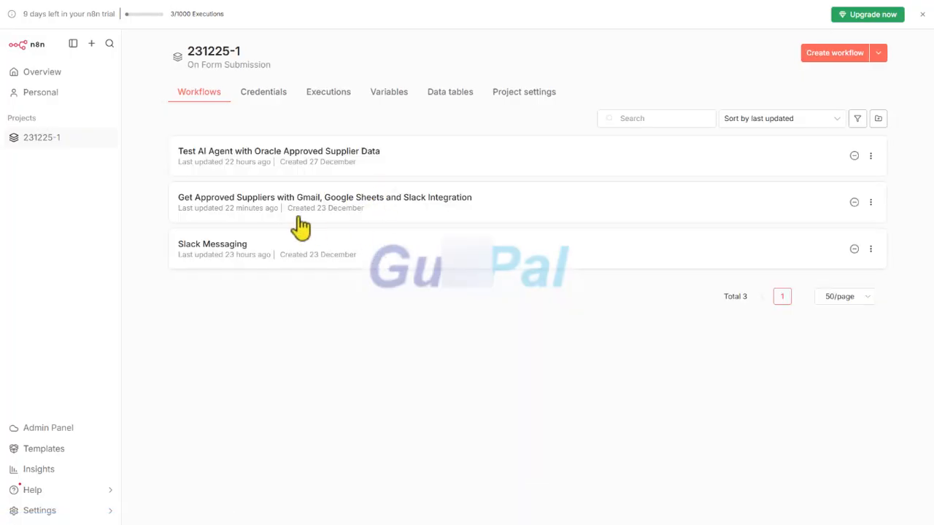
{"action": "left_click", "coordinate": [296, 213]}
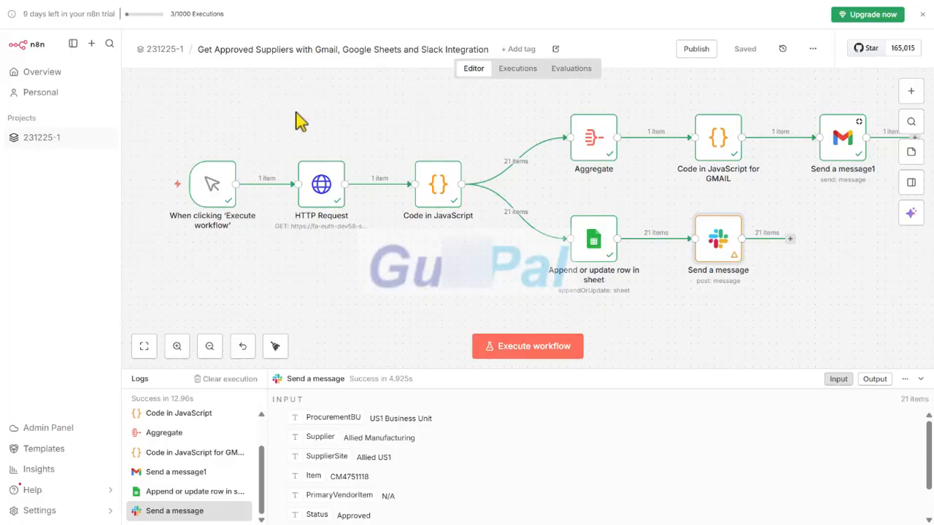
{"action": "mouse_move", "coordinate": [231, 203]}
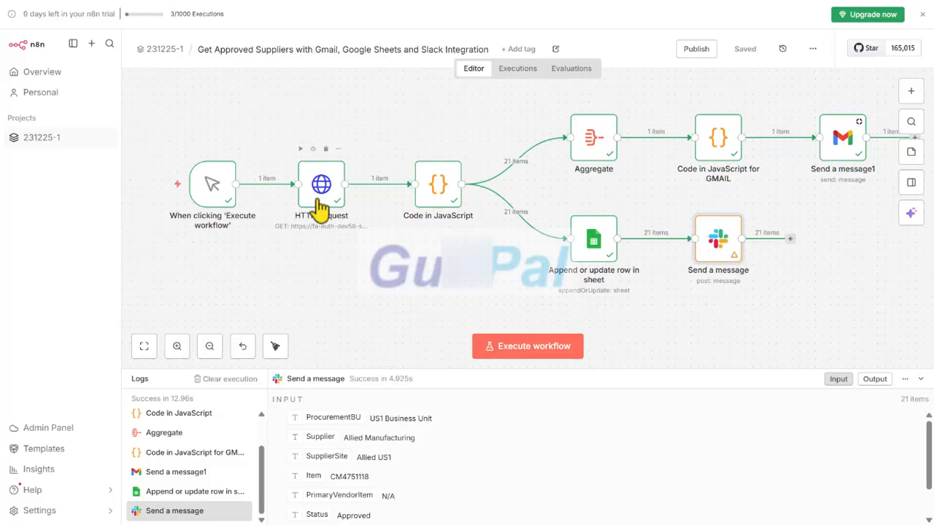
- Inspect the script and output table of the Code in JavaScript node that follows the HTTP Request, and return to the canvas
{"action": "double_click", "coordinate": [440, 192]}
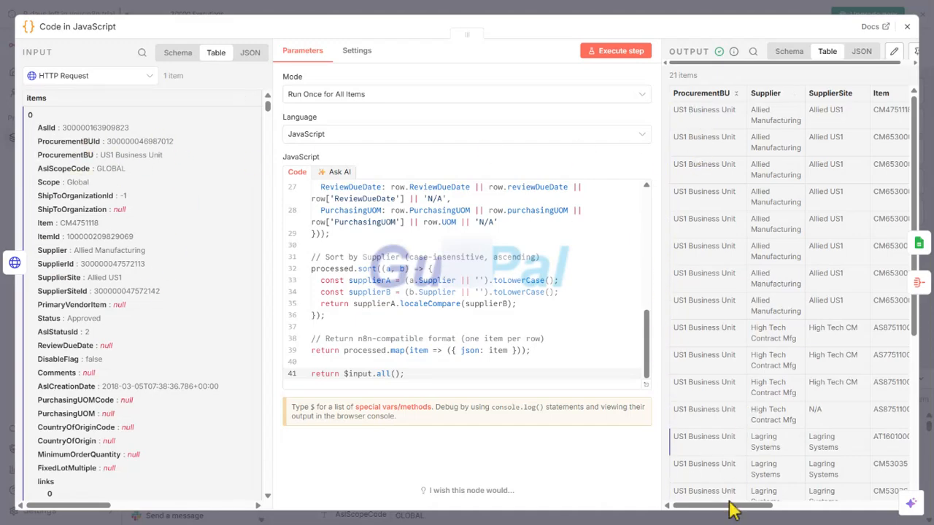
{"action": "mouse_move", "coordinate": [730, 504]}
{"action": "left_mouse_down"}
{"action": "mouse_move", "coordinate": [831, 506]}
{"action": "mouse_move", "coordinate": [717, 511]}
{"action": "left_mouse_up"}
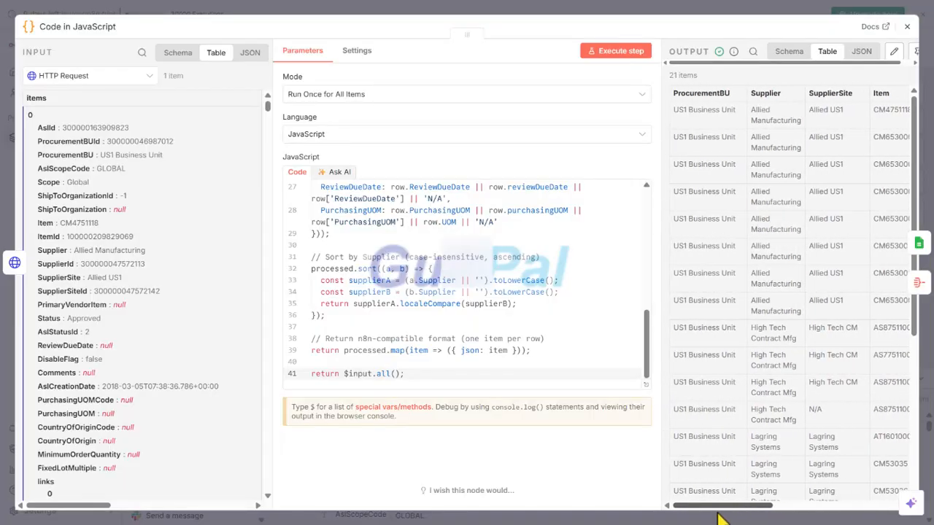
{"action": "left_click", "coordinate": [906, 27]}
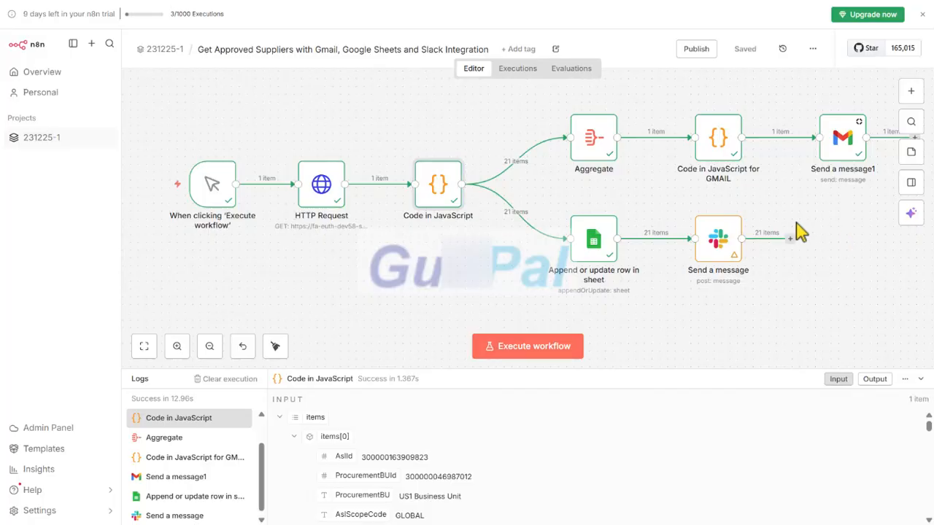
{"action": "double_click", "coordinate": [438, 196]}
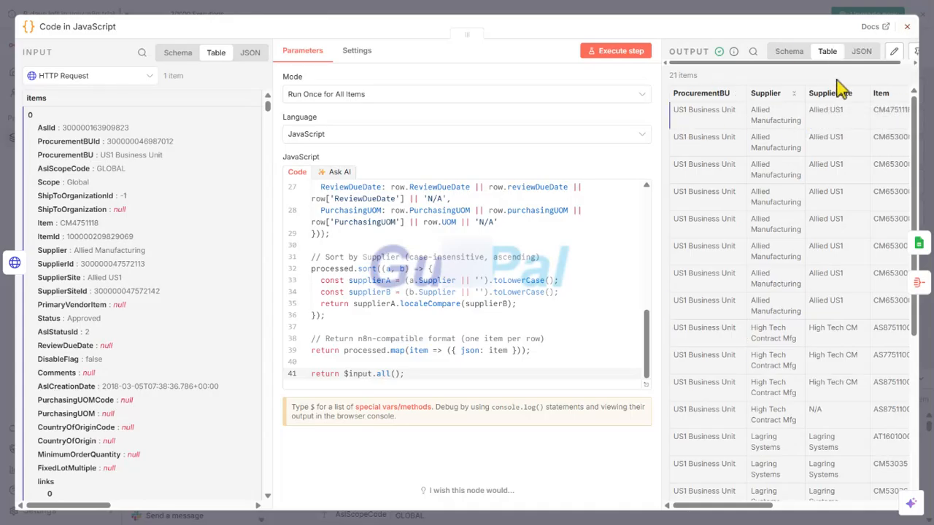
{"action": "left_click", "coordinate": [908, 28]}
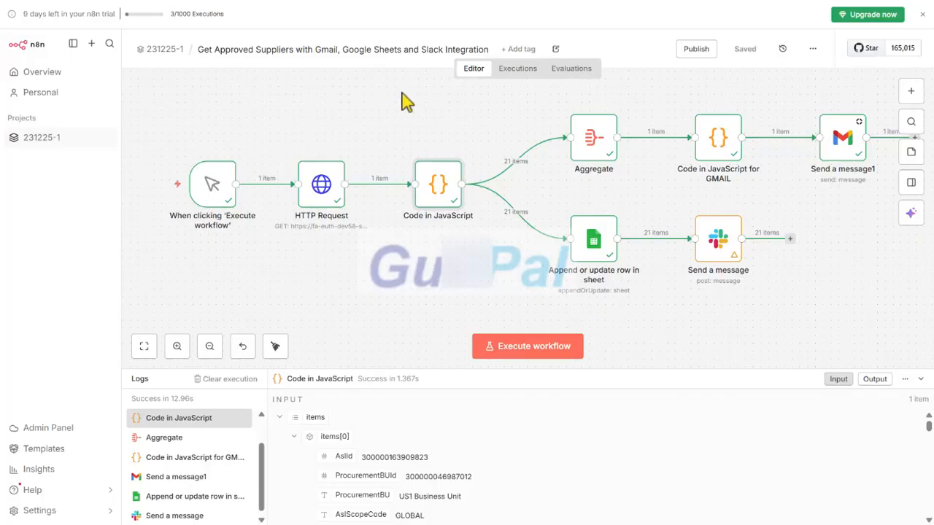
- Execute the whole workflow and review the procurement, ship-to, item and supplier fields in the HTTP Request node's output
{"action": "left_click", "coordinate": [528, 350]}
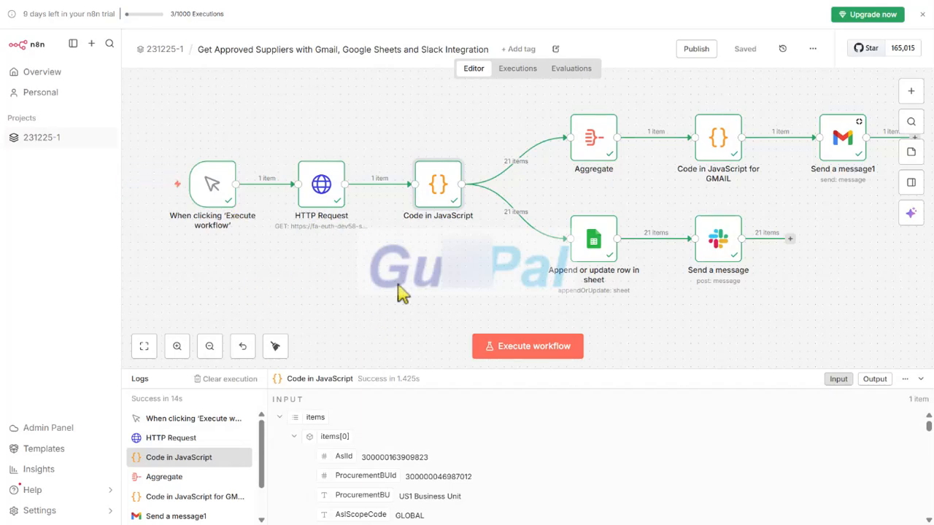
{"action": "double_click", "coordinate": [324, 191]}
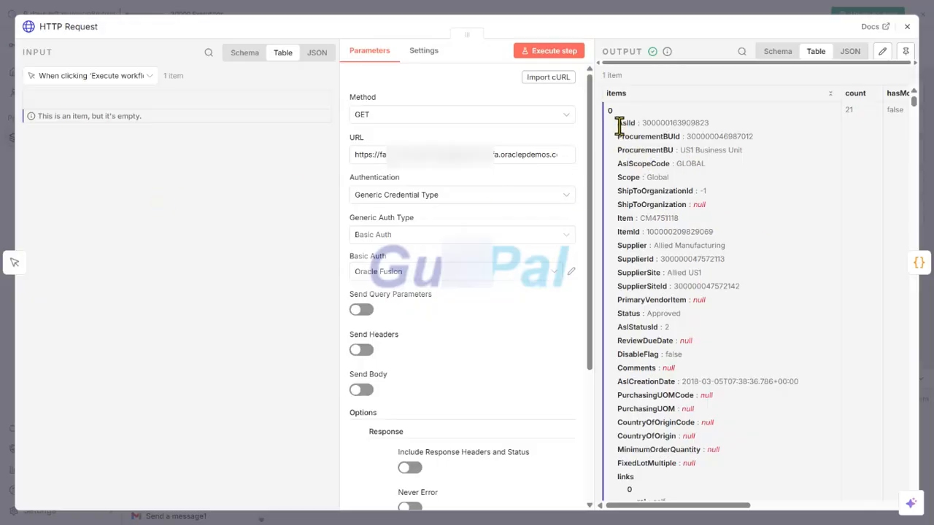
{"action": "left_click_drag", "start_coordinate": [618, 136], "coordinate": [669, 136]}
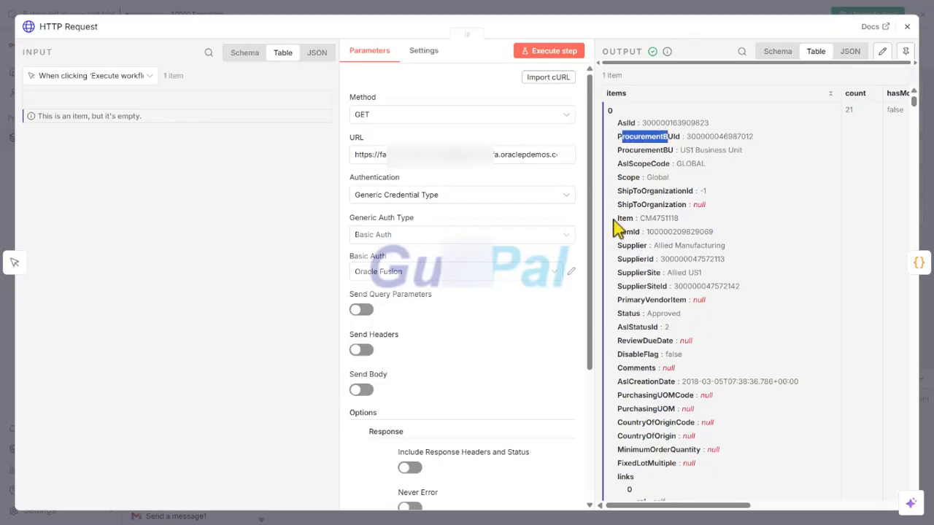
{"action": "left_click_drag", "start_coordinate": [619, 191], "coordinate": [665, 192]}
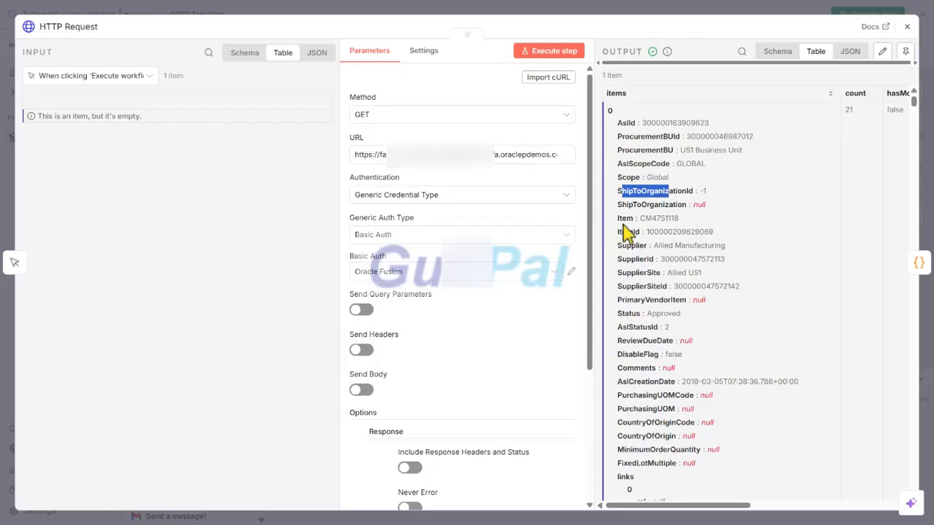
{"action": "left_click_drag", "start_coordinate": [619, 218], "coordinate": [633, 223]}
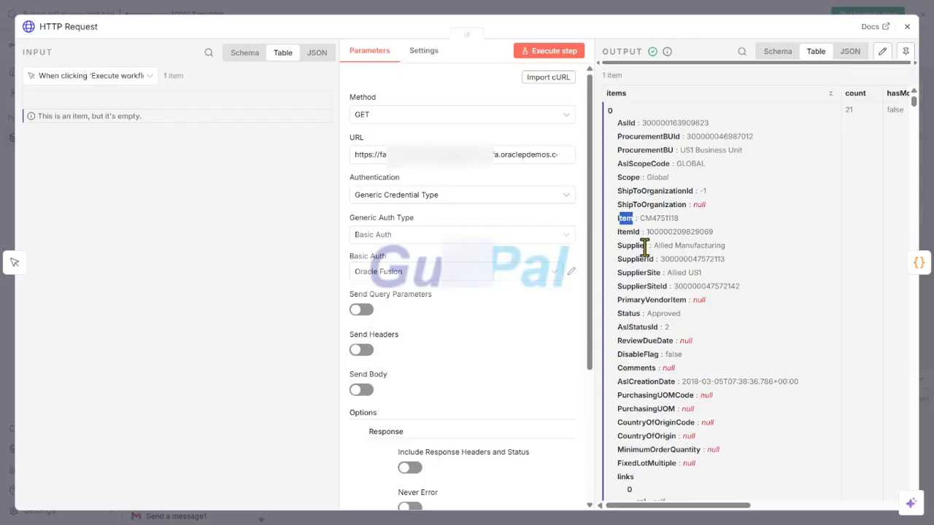
{"action": "left_click_drag", "start_coordinate": [617, 246], "coordinate": [681, 276]}
{"action": "scroll", "coordinate": [763, 327], "scroll_direction": "down", "scroll_amount": 2}
{"action": "scroll", "coordinate": [760, 326], "scroll_direction": "up", "scroll_amount": 1}
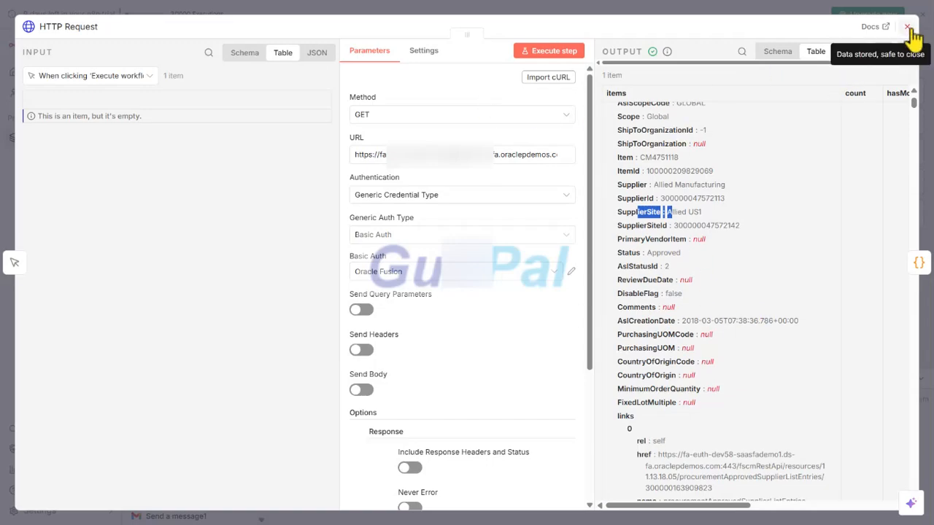
{"action": "left_click", "coordinate": [906, 28]}
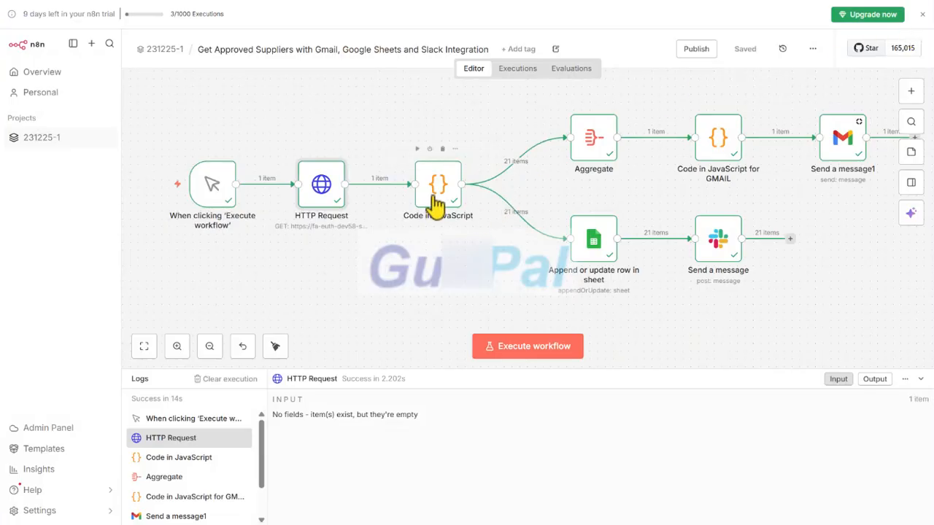
- Check the output table columns of the Code in JavaScript node after the run, from ProcurementBU through PrimaryVendorItem
{"action": "double_click", "coordinate": [438, 191]}
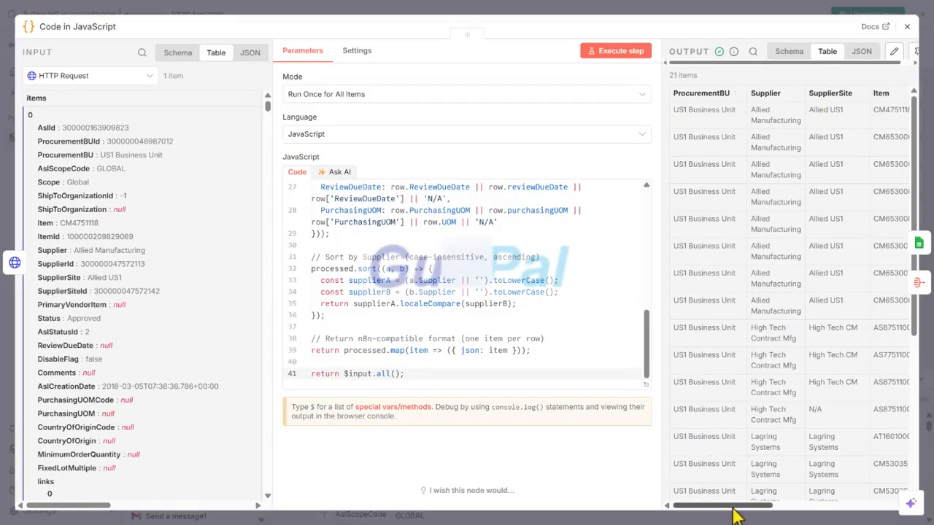
{"action": "left_click_drag", "start_coordinate": [733, 509], "coordinate": [761, 519]}
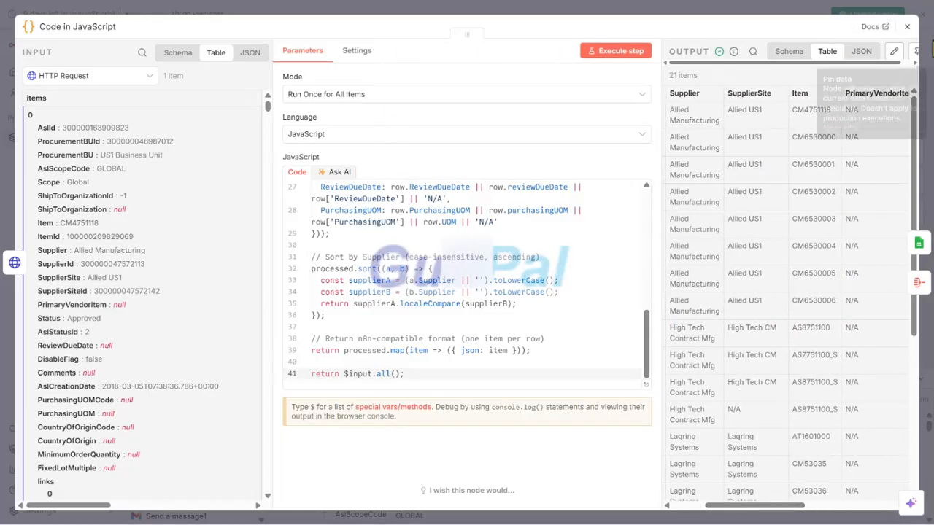
{"action": "left_click", "coordinate": [907, 26]}
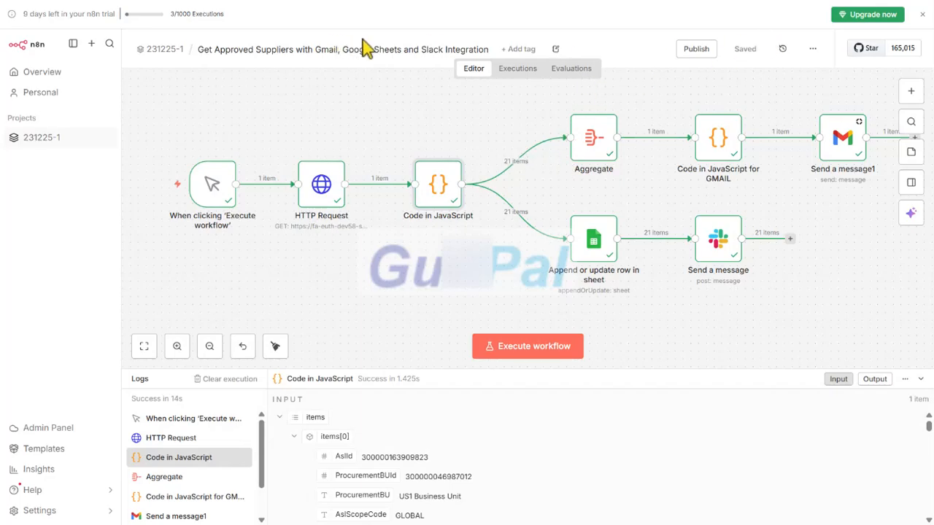
- Switch to Gmail, open the new "Approved Suppliers" email and read through its supplier table
{"action": "key", "text": "ctrl+Tab"}
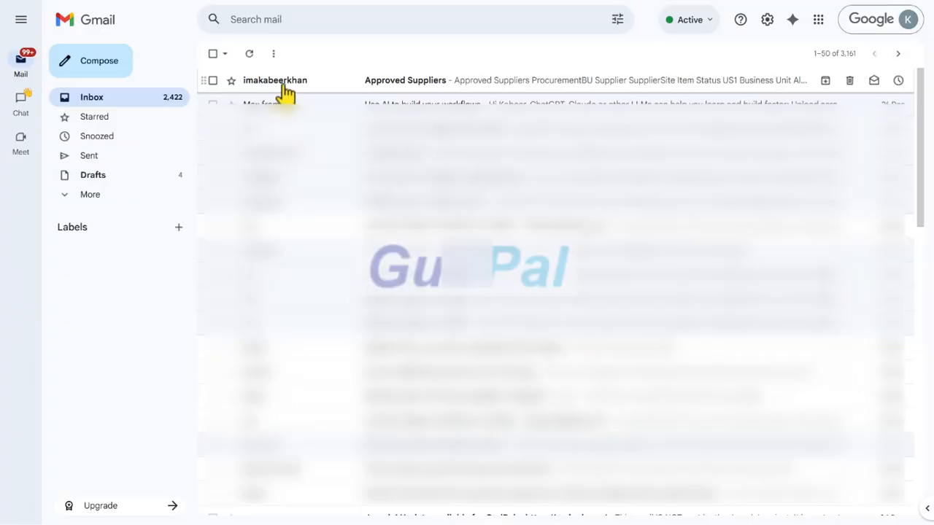
{"action": "mouse_move", "coordinate": [284, 93]}
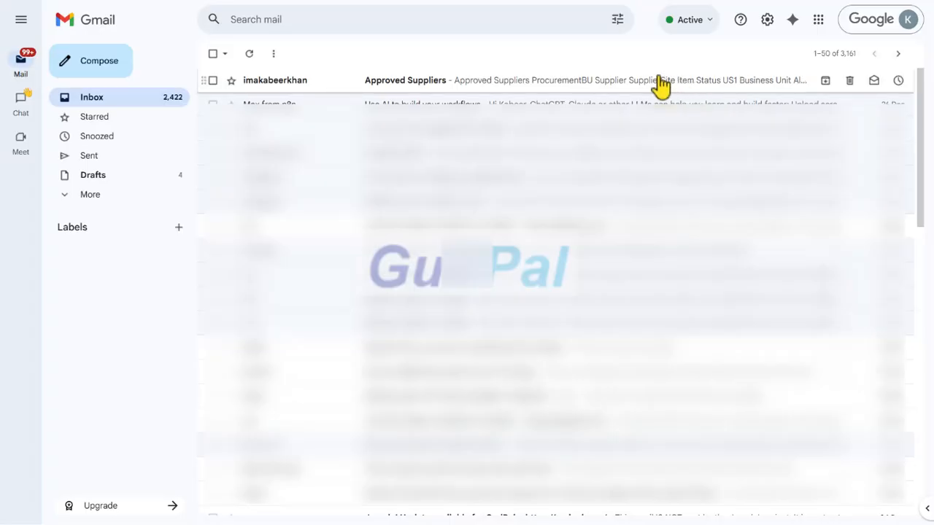
{"action": "left_click", "coordinate": [436, 90]}
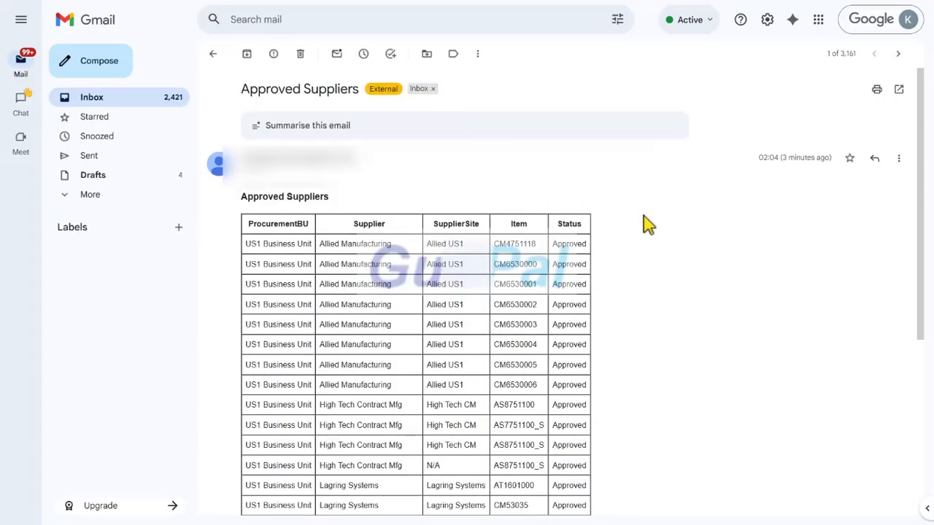
{"action": "scroll", "coordinate": [685, 270], "scroll_direction": "down", "scroll_amount": 1}
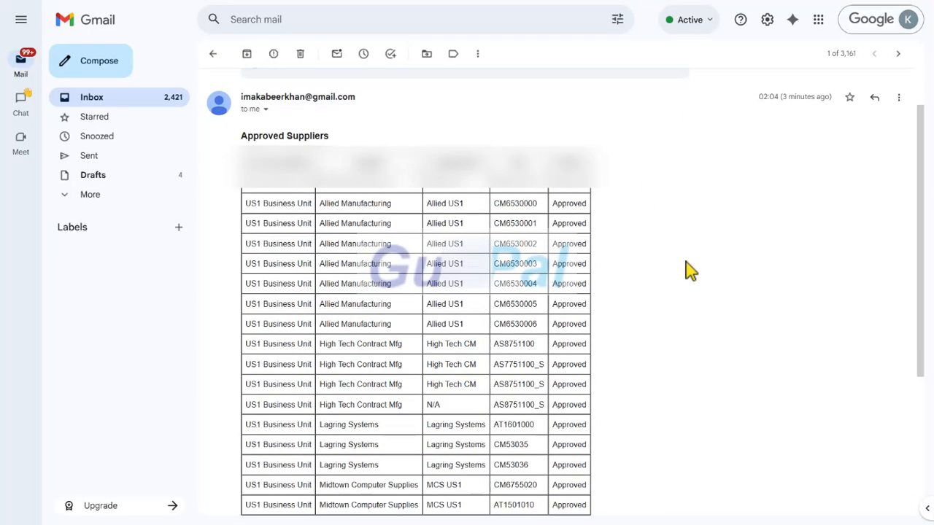
{"action": "scroll", "coordinate": [690, 272], "scroll_direction": "down", "scroll_amount": 1}
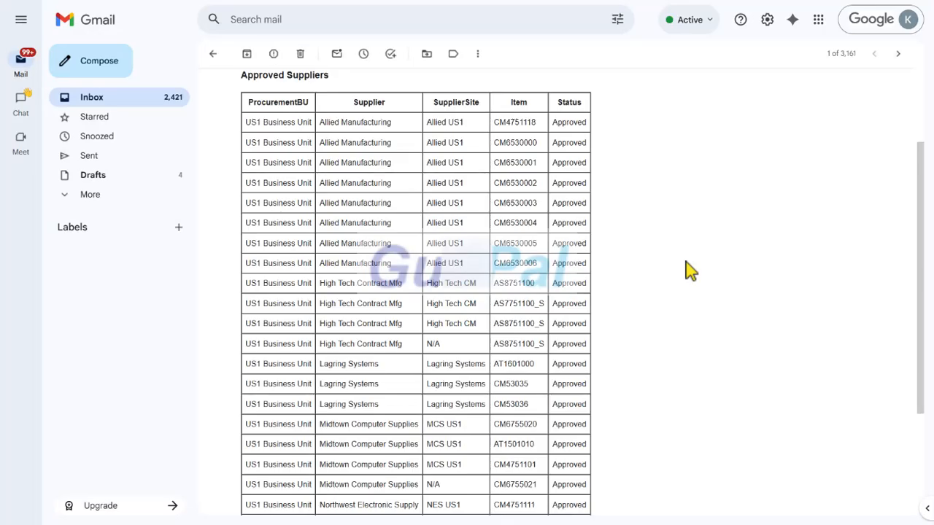
{"action": "scroll", "coordinate": [691, 272], "scroll_direction": "down", "scroll_amount": 1}
{"action": "scroll", "coordinate": [691, 271], "scroll_direction": "up", "scroll_amount": 1}
{"action": "scroll", "coordinate": [691, 271], "scroll_direction": "down", "scroll_amount": 1}
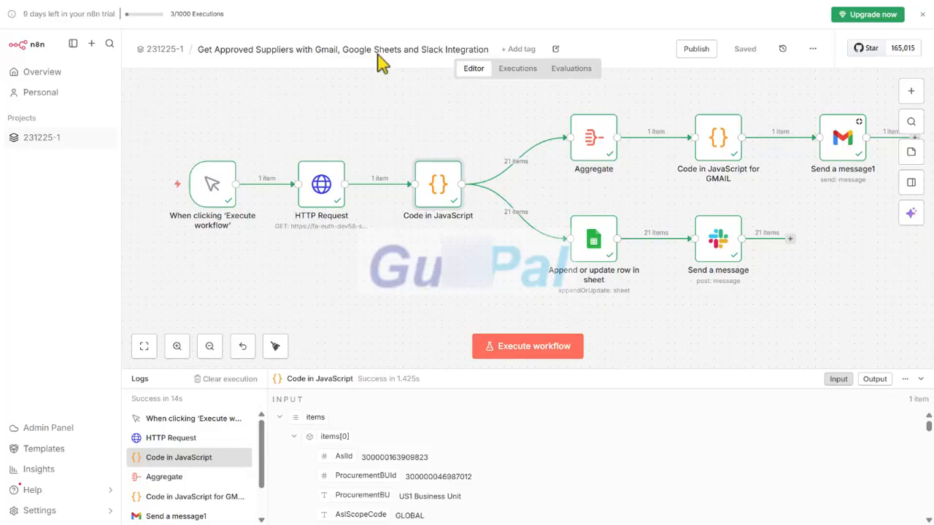
- Switch to Google Sheets, open "Untitled spreadsheet" and widen the ProcurementBU, Supplier and SupplierSite columns to fit their contents
{"action": "key", "text": "ctrl+Tab"}
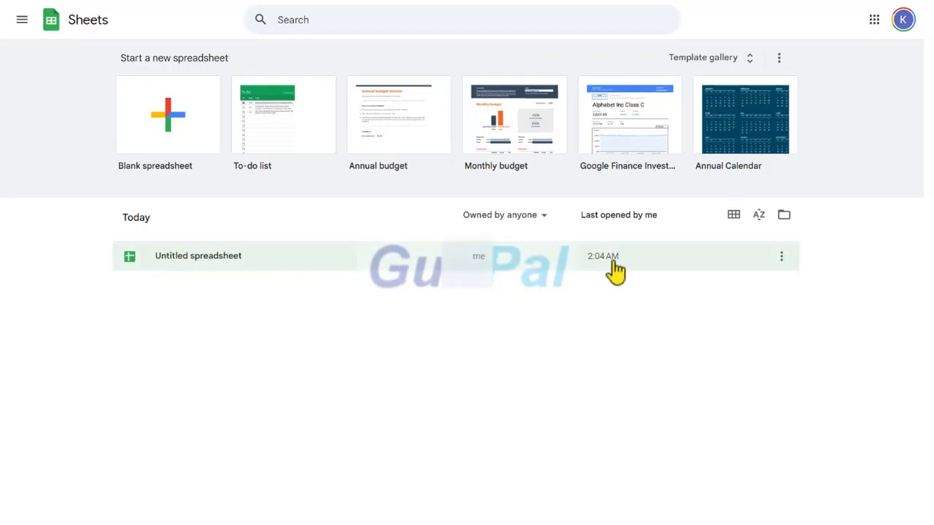
{"action": "left_click", "coordinate": [188, 270]}
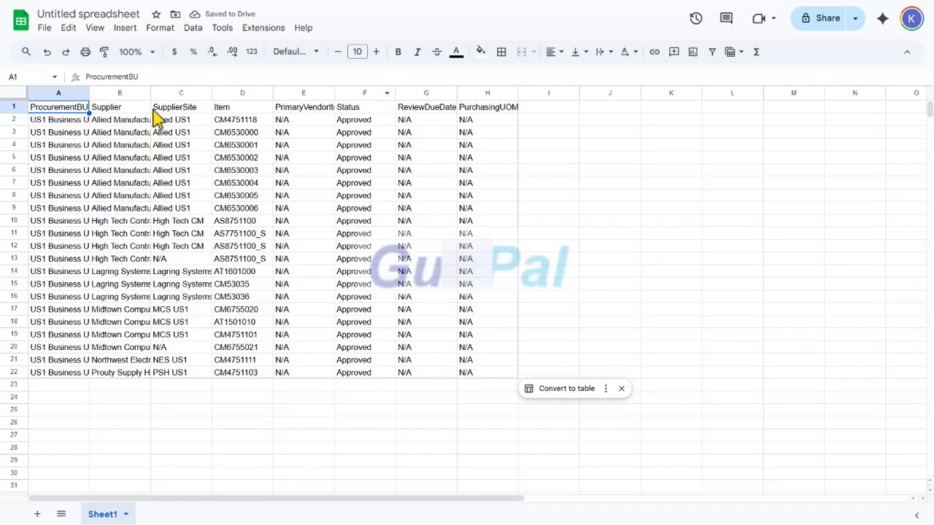
{"action": "left_click_drag", "start_coordinate": [89, 93], "coordinate": [101, 93]}
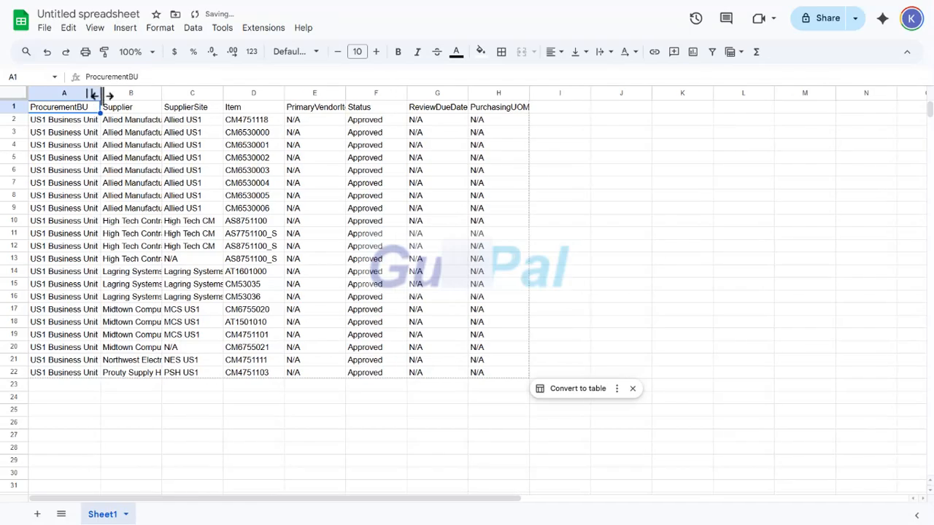
{"action": "double_click", "coordinate": [160, 93]}
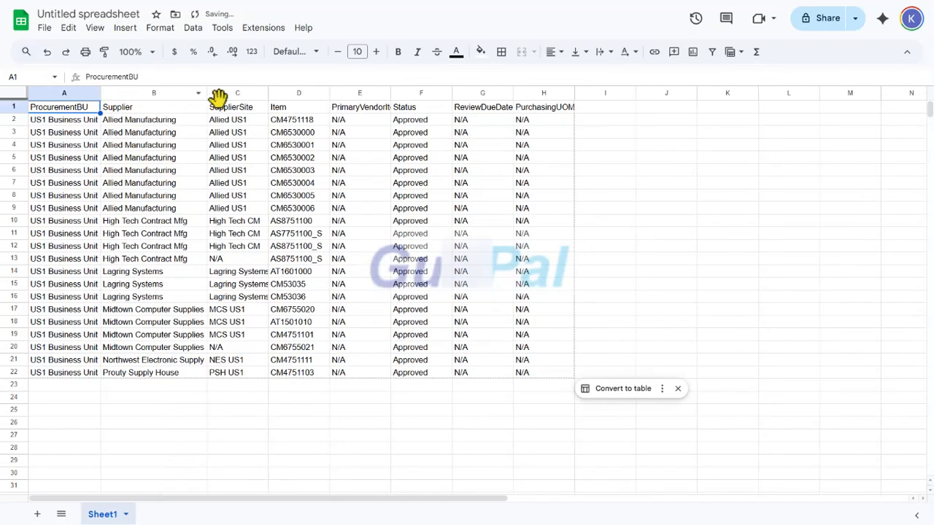
{"action": "double_click", "coordinate": [269, 93]}
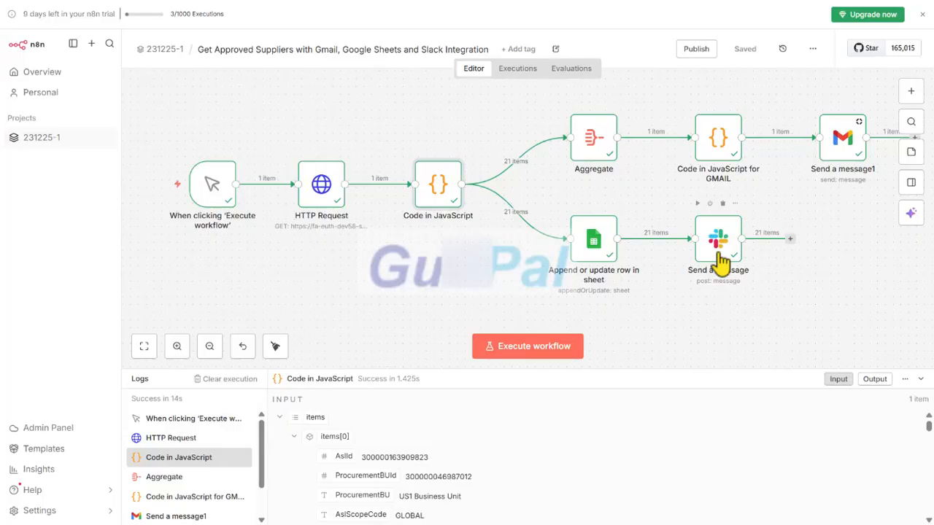
- Switch back to the n8n workflow and search the available nodes for "slack"
{"action": "left_click", "coordinate": [911, 96]}
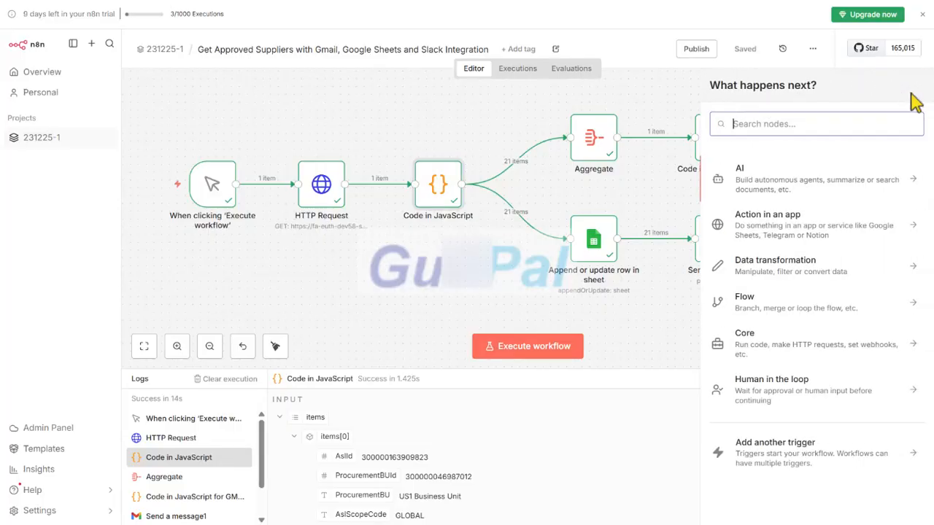
{"action": "type", "text": "wi"}
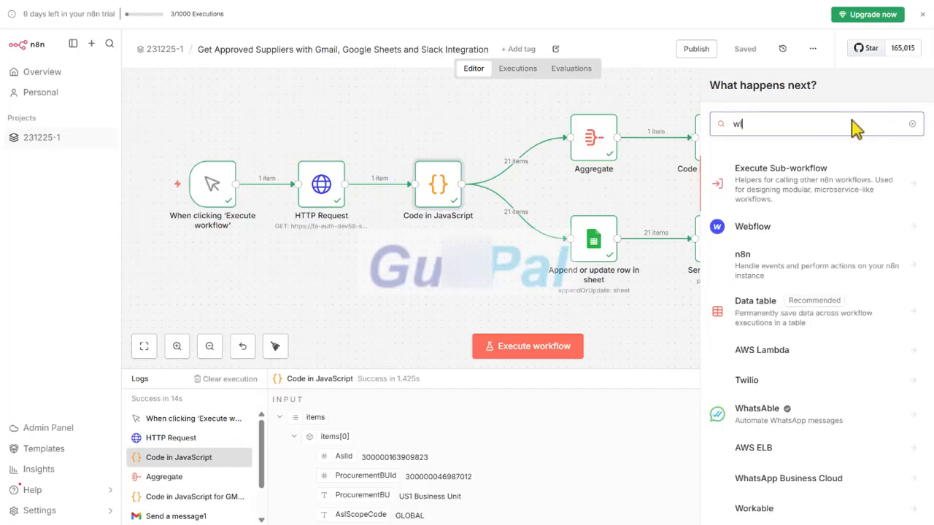
{"action": "key", "text": "BackSpace"}
{"action": "key", "text": "BackSpace"}
{"action": "type", "text": "slack"}
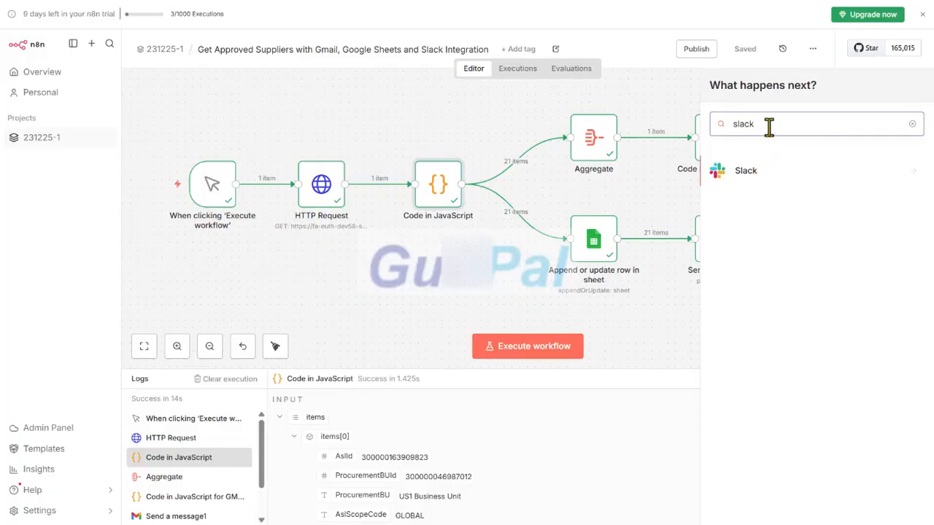
- Replace the node search with "google shee" to look up the Google Sheets node
{"action": "key", "text": "BackSpace"}
{"action": "key", "text": "BackSpace"}
{"action": "key", "text": "BackSpace"}
{"action": "key", "text": "BackSpace"}
{"action": "key", "text": "BackSpace"}
{"action": "type", "text": "g"}
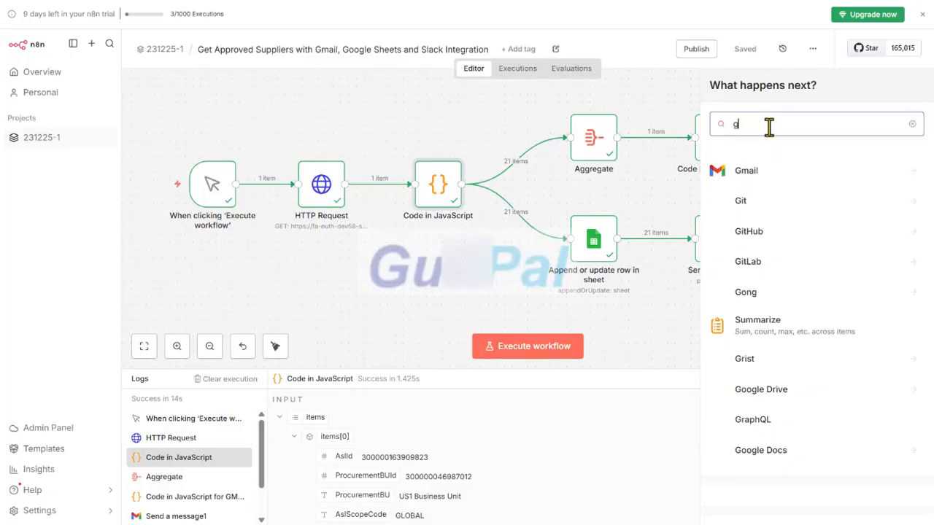
{"action": "type", "text": "oogle "}
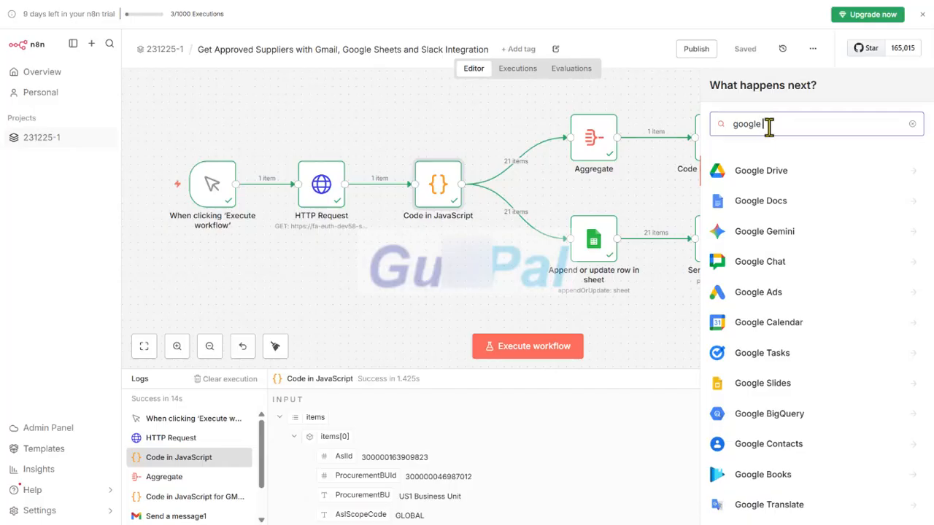
{"action": "type", "text": "shee"}
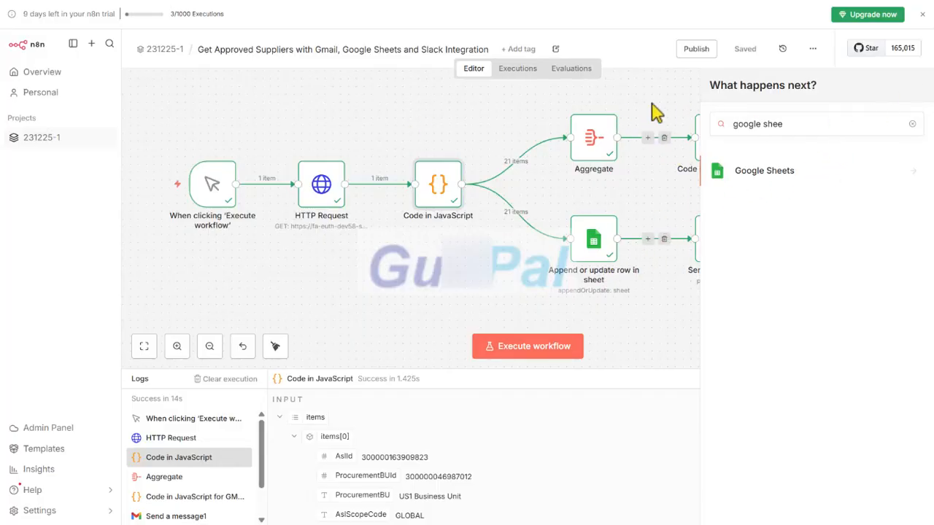
- Replace the node search with "gmail" to look up the Gmail node, then close the node search
{"action": "left_click_drag", "start_coordinate": [795, 124], "coordinate": [700, 142]}
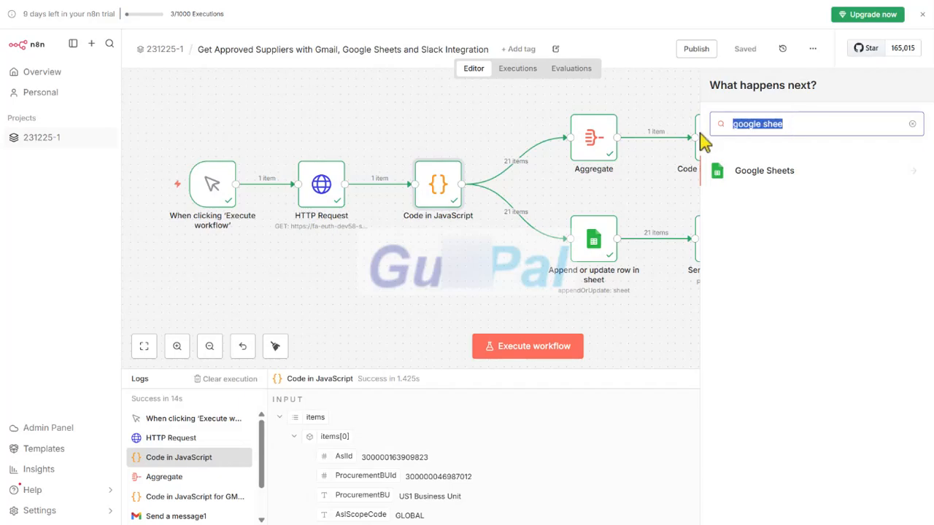
{"action": "type", "text": "gmail"}
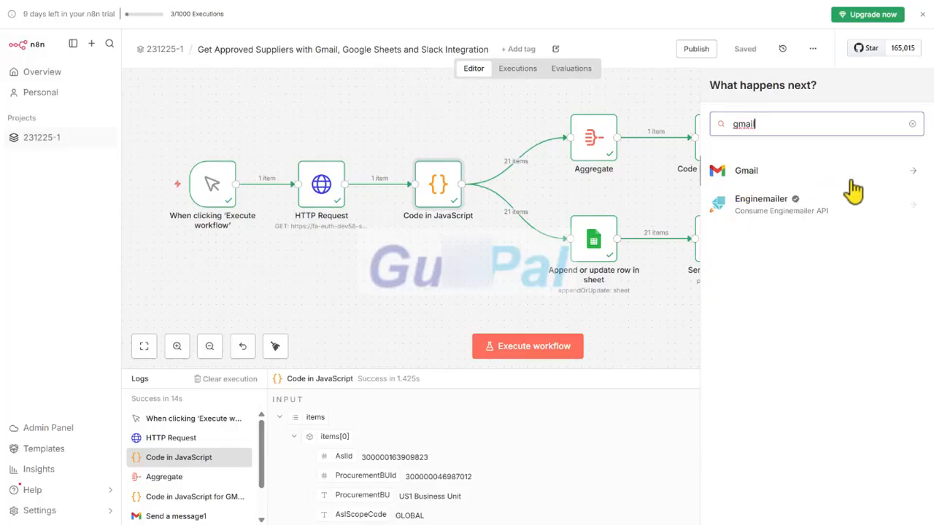
{"action": "left_click", "coordinate": [647, 105]}
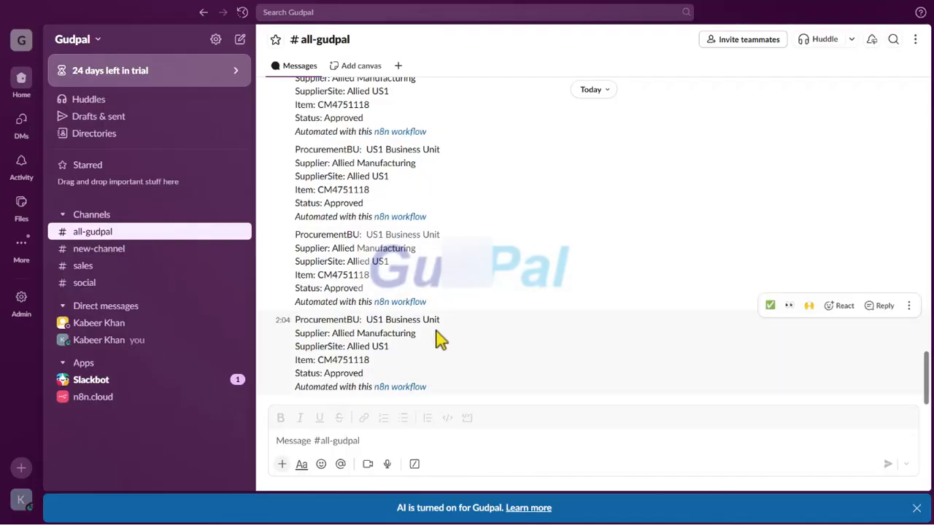
- In Slack's all-gudpal channel, review the supplier messages posted by the n8n workflow, from the first one today through the latest
{"action": "scroll", "coordinate": [440, 332], "scroll_direction": "up", "scroll_amount": 1}
{"action": "scroll", "coordinate": [445, 337], "scroll_direction": "up", "scroll_amount": 10}
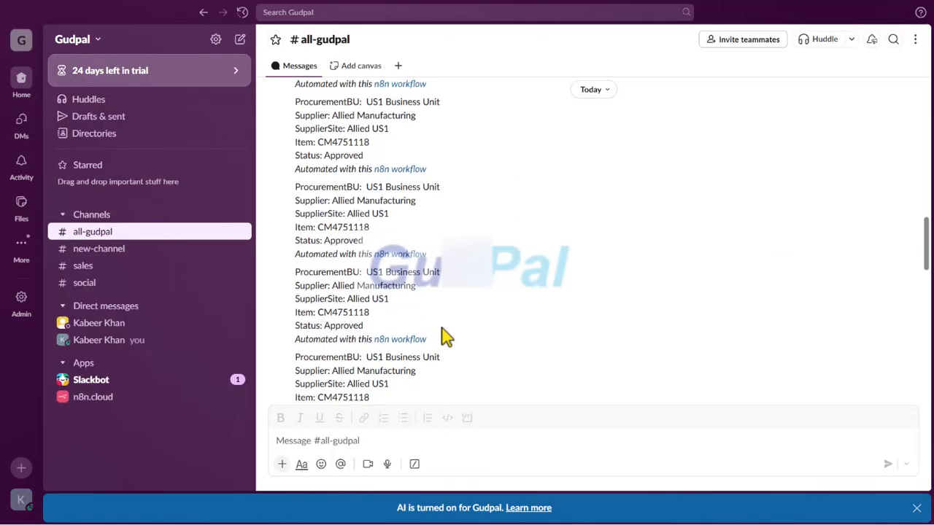
{"action": "scroll", "coordinate": [445, 337], "scroll_direction": "up", "scroll_amount": 10}
{"action": "scroll", "coordinate": [447, 336], "scroll_direction": "down", "scroll_amount": 6}
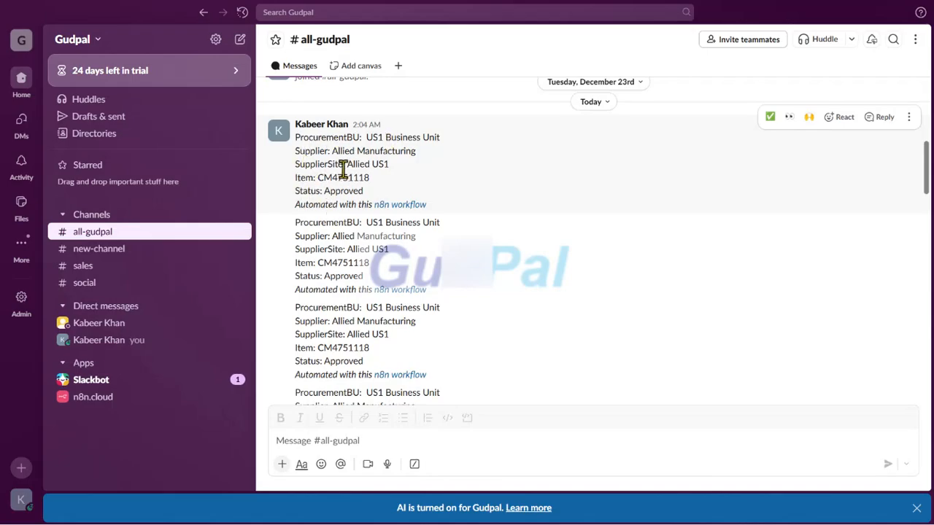
{"action": "scroll", "coordinate": [351, 256], "scroll_direction": "down", "scroll_amount": 3}
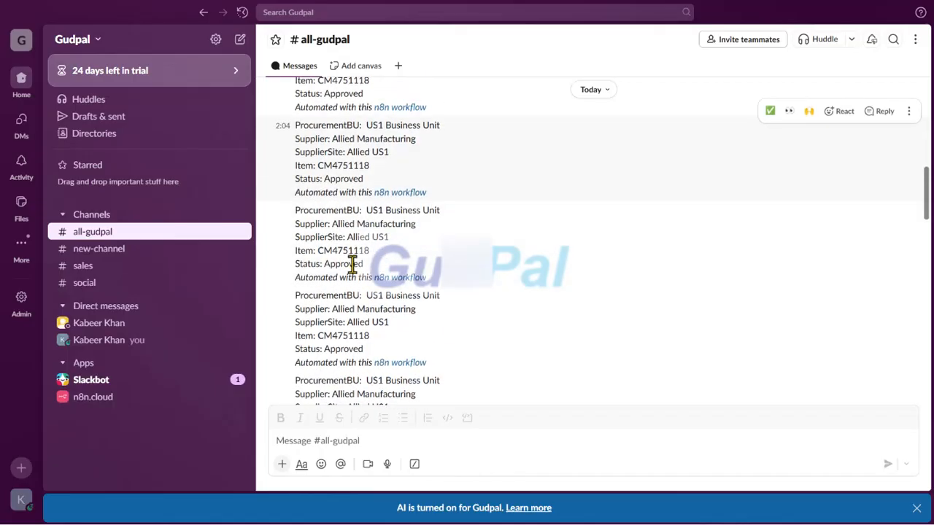
{"action": "scroll", "coordinate": [351, 270], "scroll_direction": "down", "scroll_amount": 5}
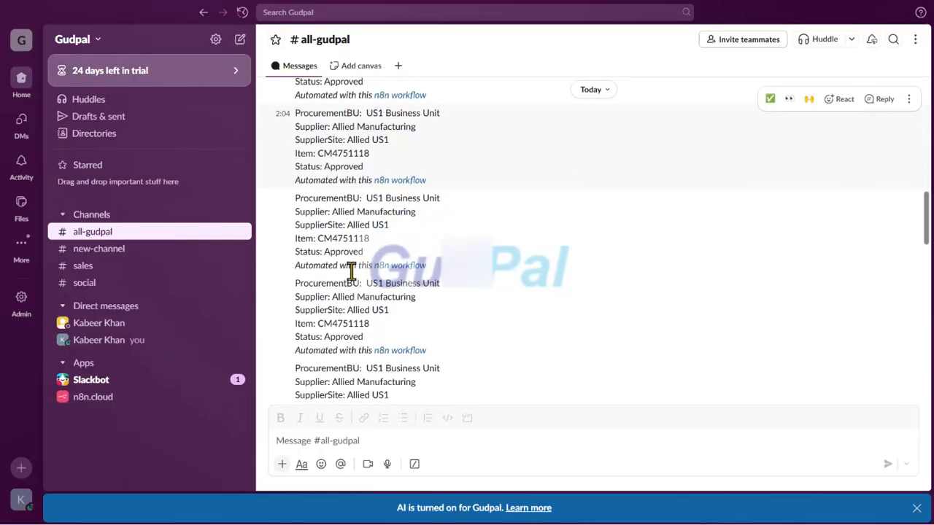
{"action": "scroll", "coordinate": [351, 272], "scroll_direction": "down", "scroll_amount": 5}
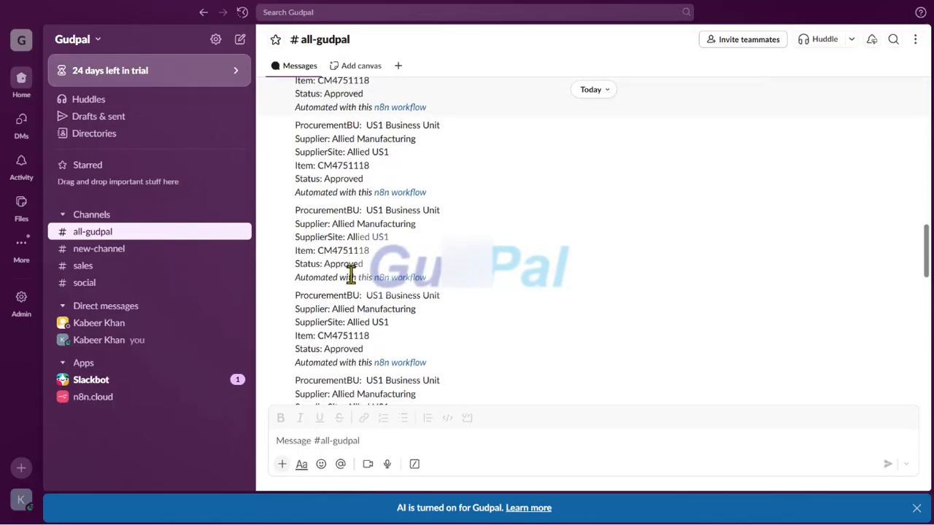
{"action": "scroll", "coordinate": [353, 281], "scroll_direction": "down", "scroll_amount": 3}
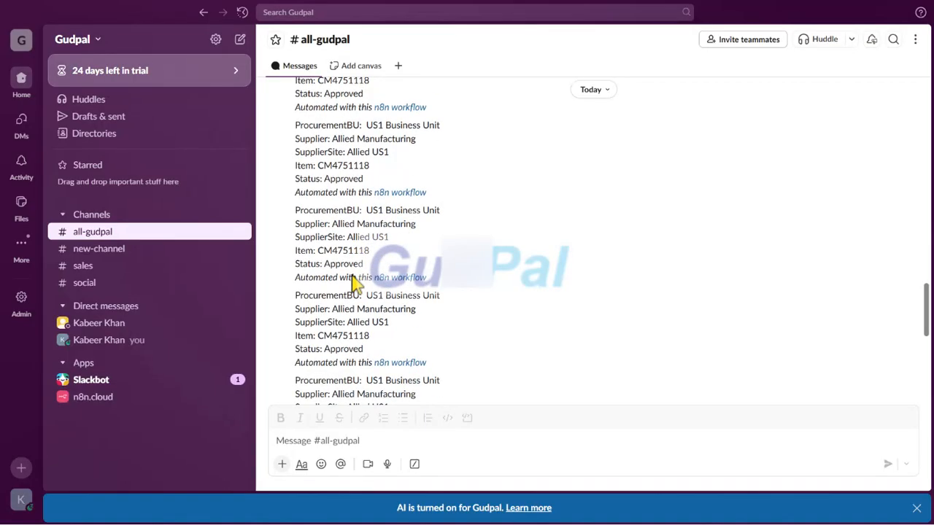
{"action": "scroll", "coordinate": [490, 270], "scroll_direction": "down", "scroll_amount": 3}
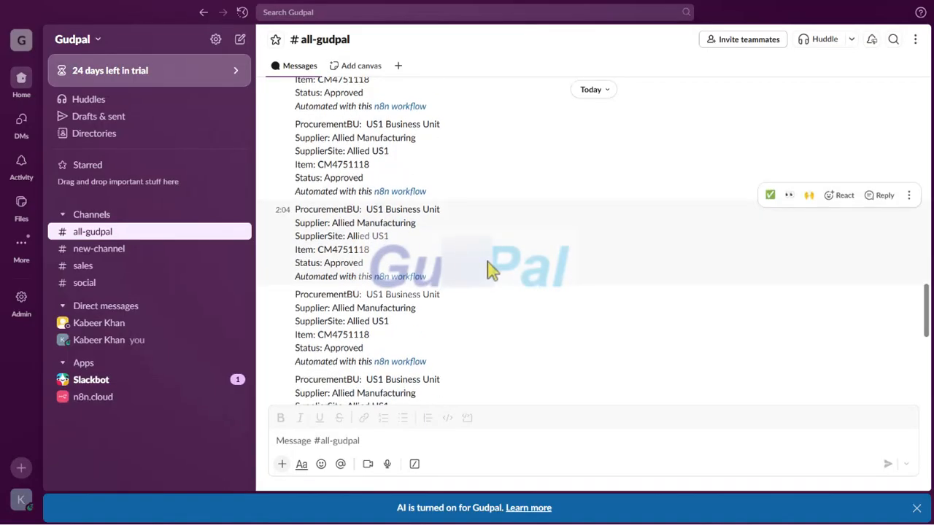
{"action": "scroll", "coordinate": [490, 271], "scroll_direction": "down", "scroll_amount": 5}
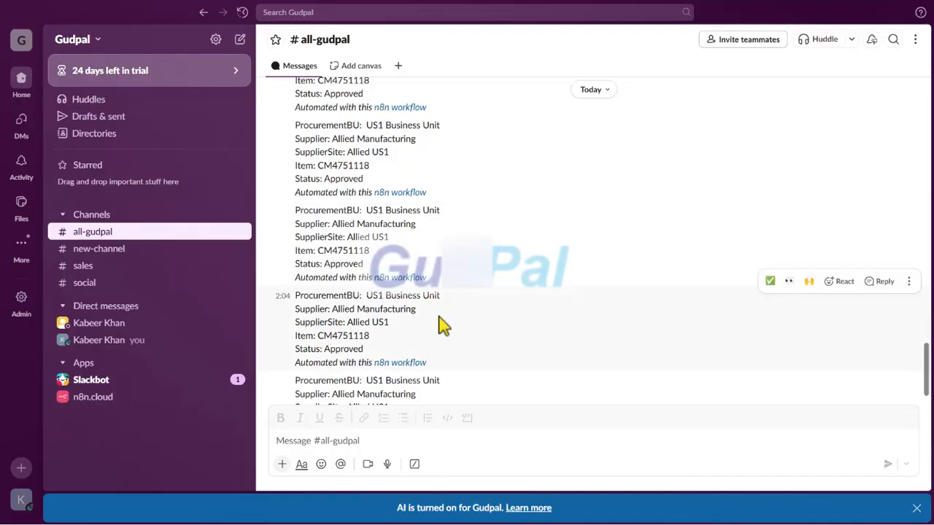
{"action": "scroll", "coordinate": [441, 324], "scroll_direction": "down", "scroll_amount": 3}
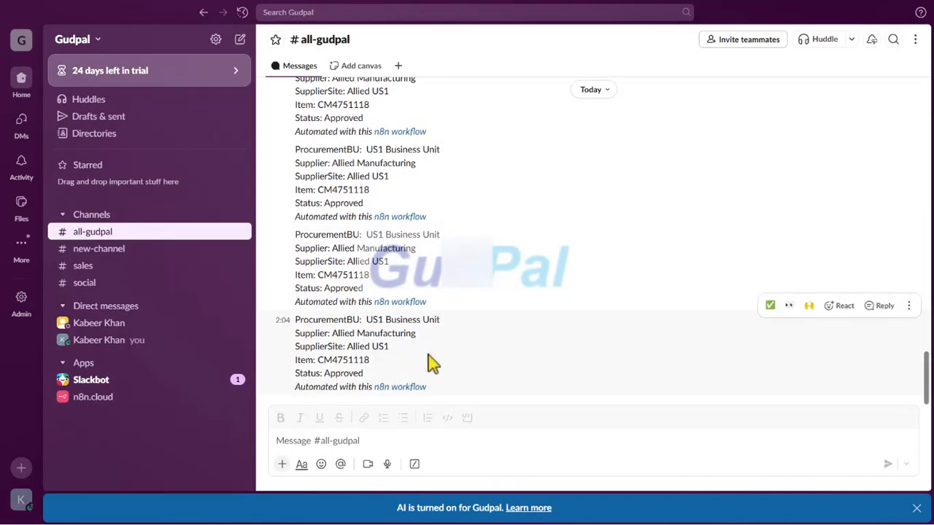